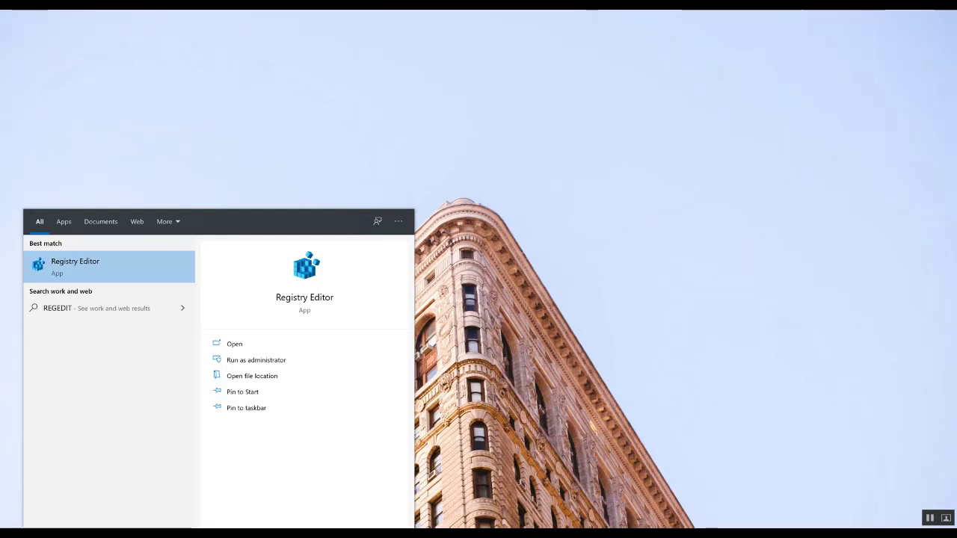
Open the Registry Editor, collapse HKEY_LOCAL_MACHINE and expand HKEY_CURRENT_USER
click(144, 269)
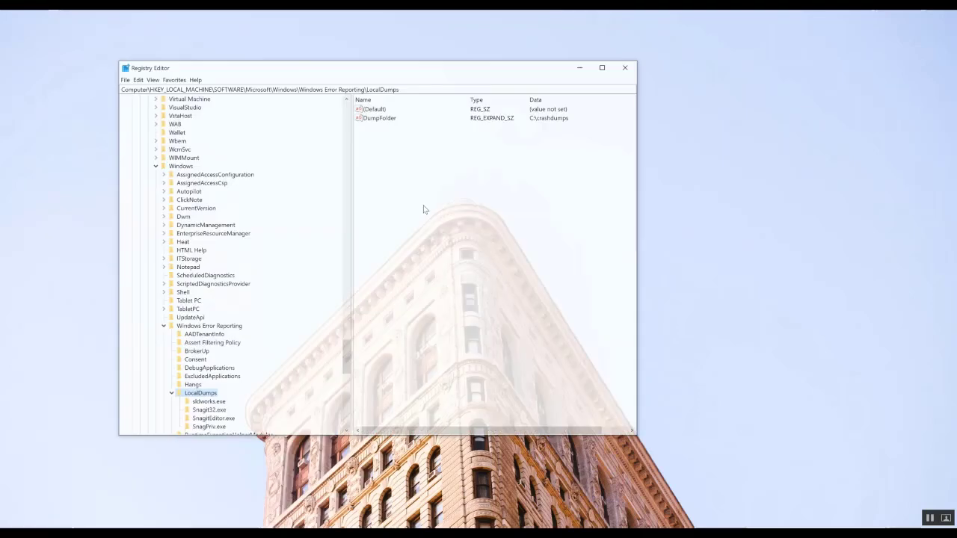
drag(348, 357, 356, 99)
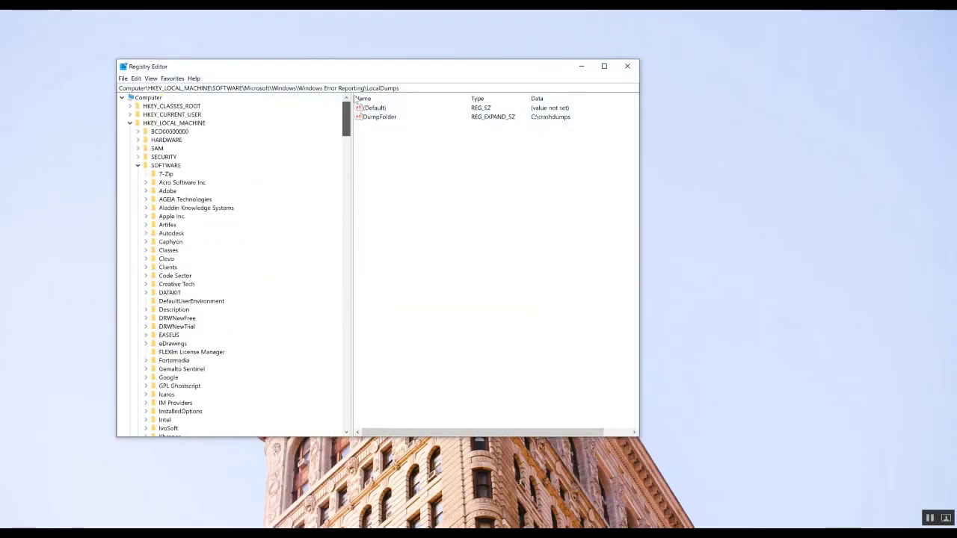
click(146, 124)
click(131, 123)
click(147, 115)
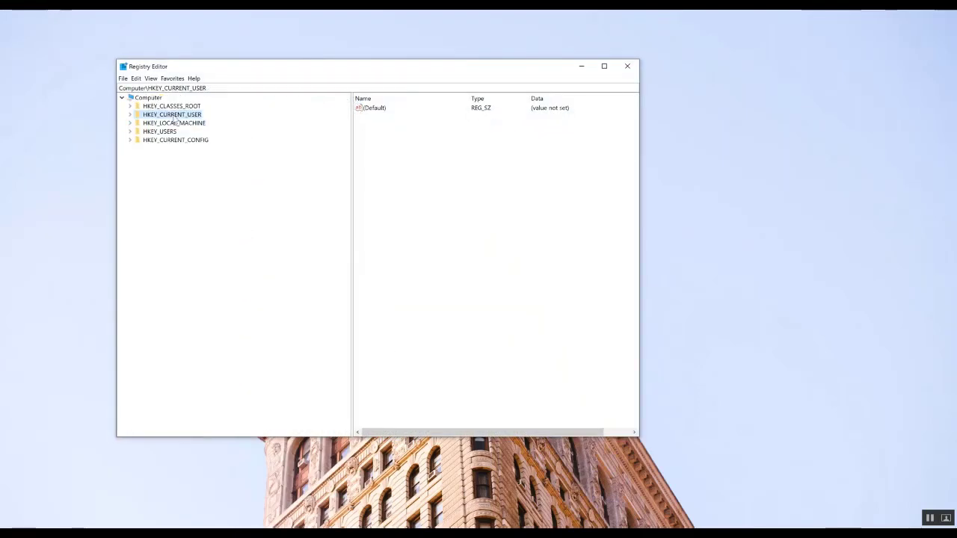
click(130, 115)
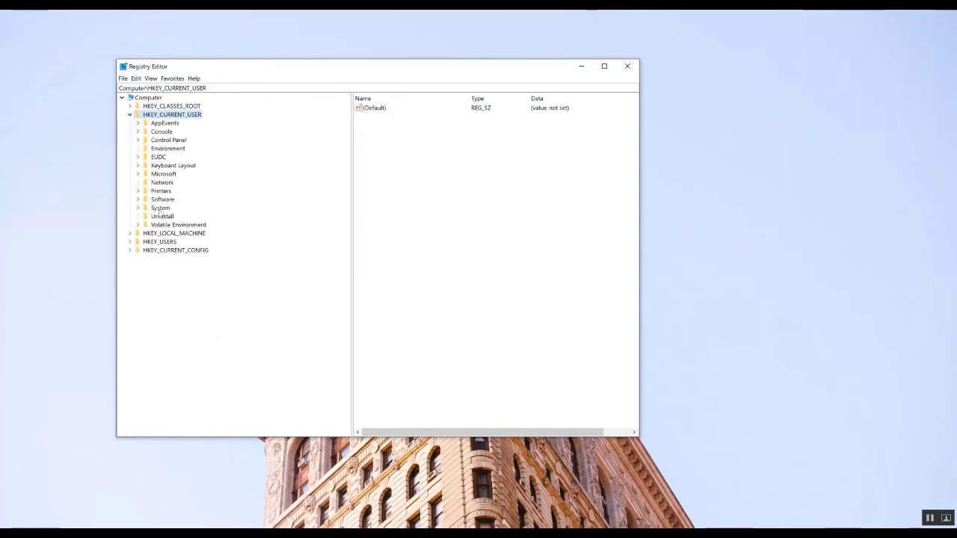
Expand the Software key under HKEY_CURRENT_USER and its SolidWorks subkey, and slightly widen the key tree
click(161, 201)
click(137, 199)
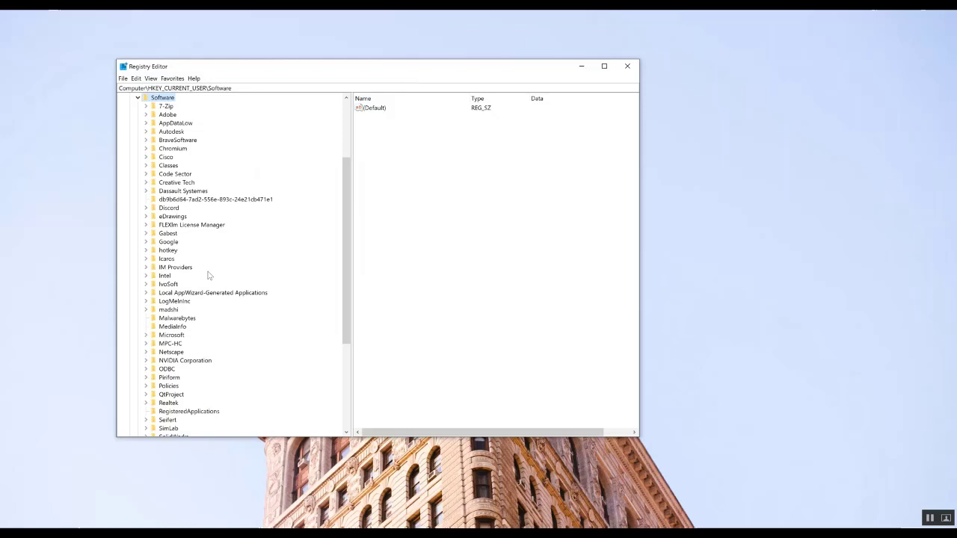
scroll(170, 231, down, 6)
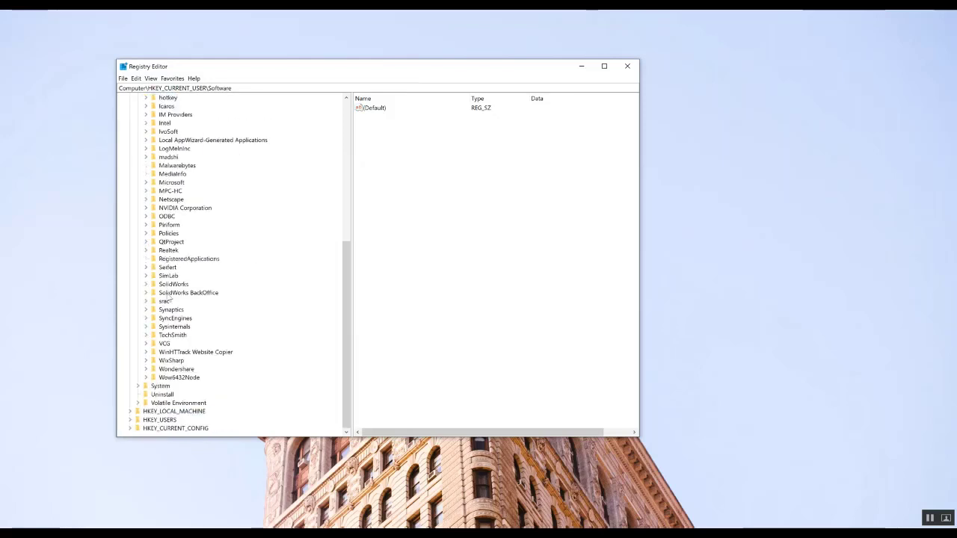
click(183, 285)
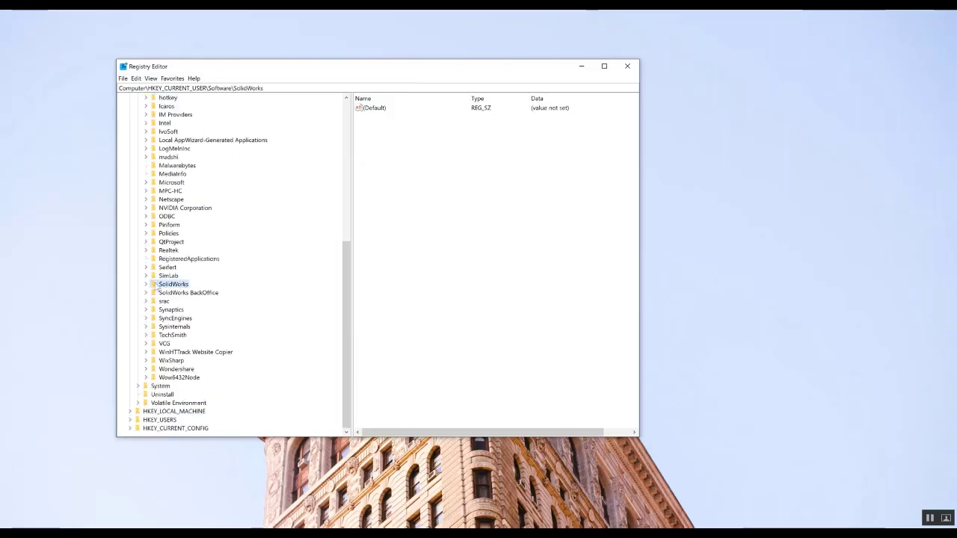
click(146, 284)
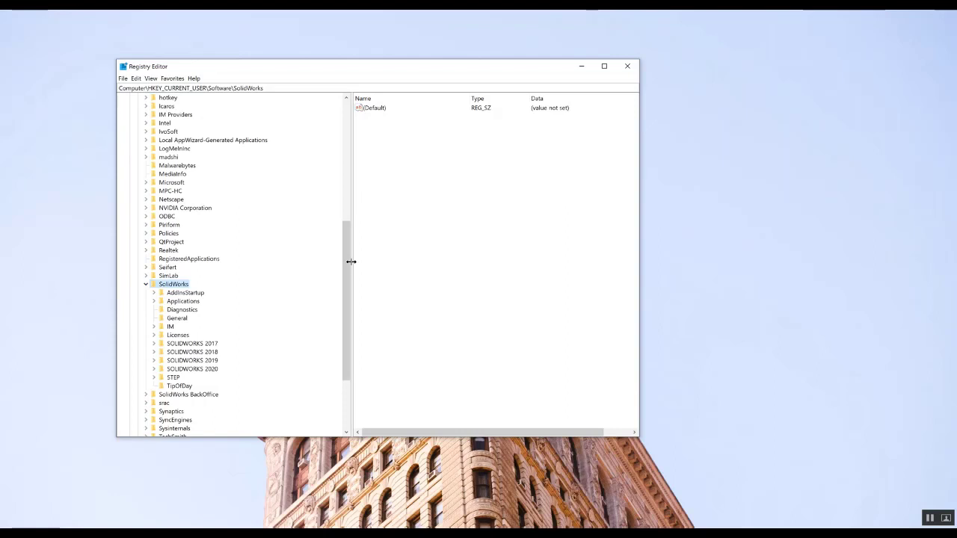
drag(351, 262, 362, 262)
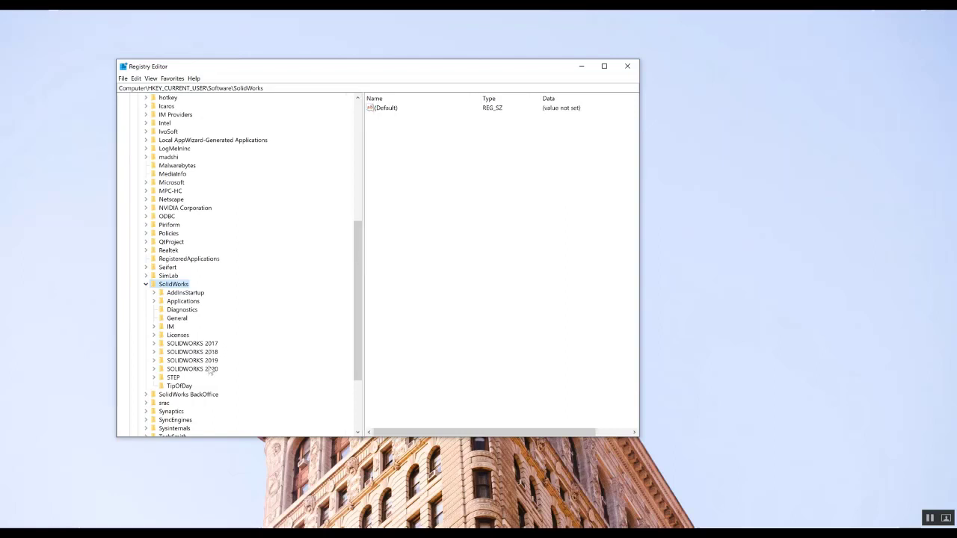
Expand the SOLIDWORKS 2020 key and select its User Interface subkey
click(212, 343)
click(208, 369)
scroll(208, 370, down, 4)
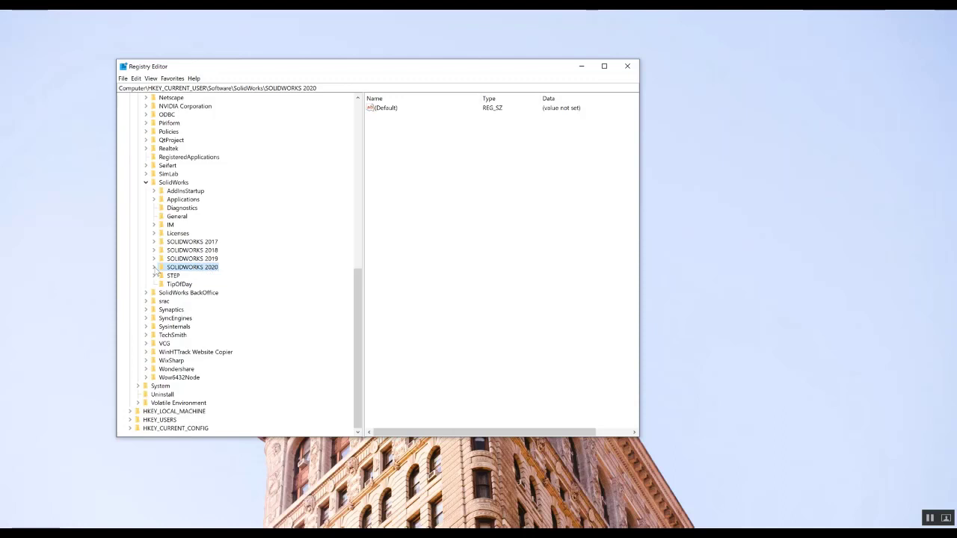
click(154, 268)
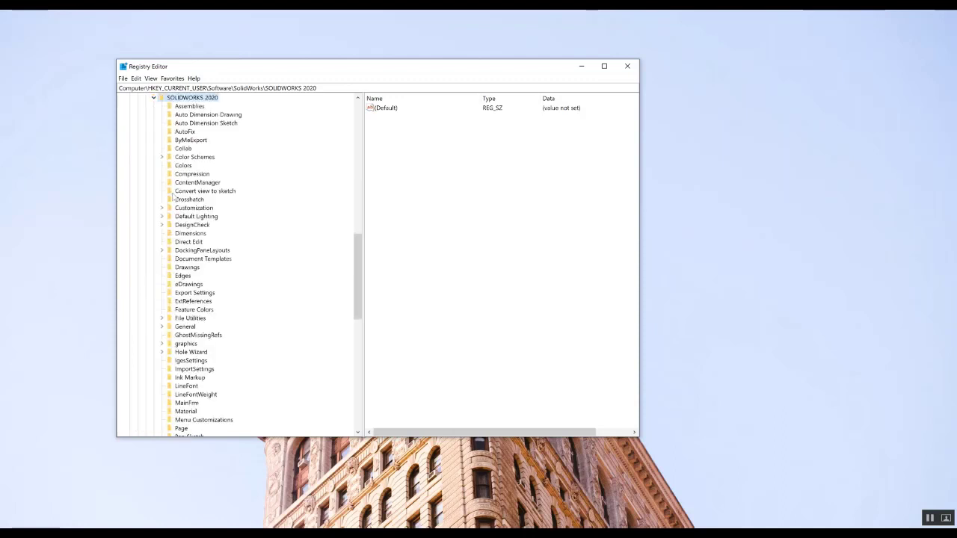
scroll(172, 196, up, 2)
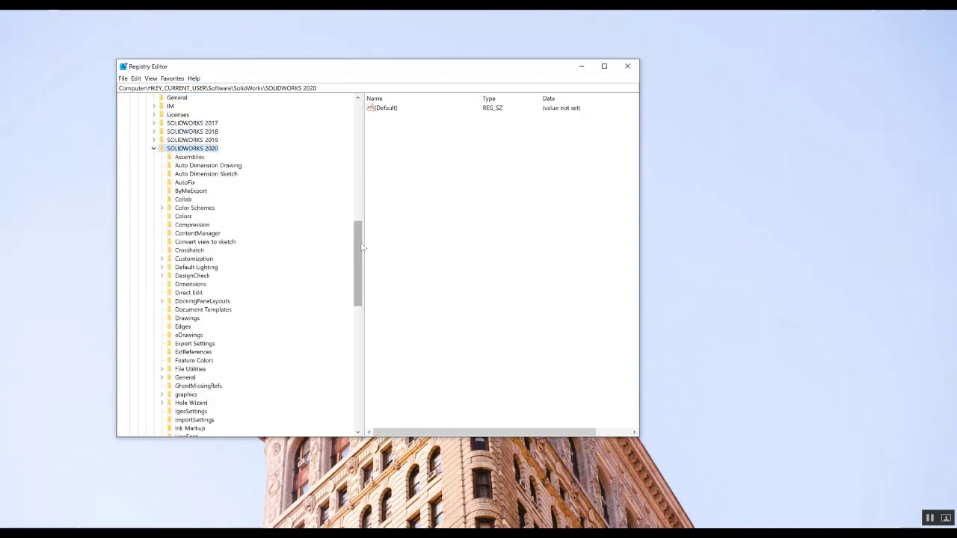
drag(359, 248, 344, 345)
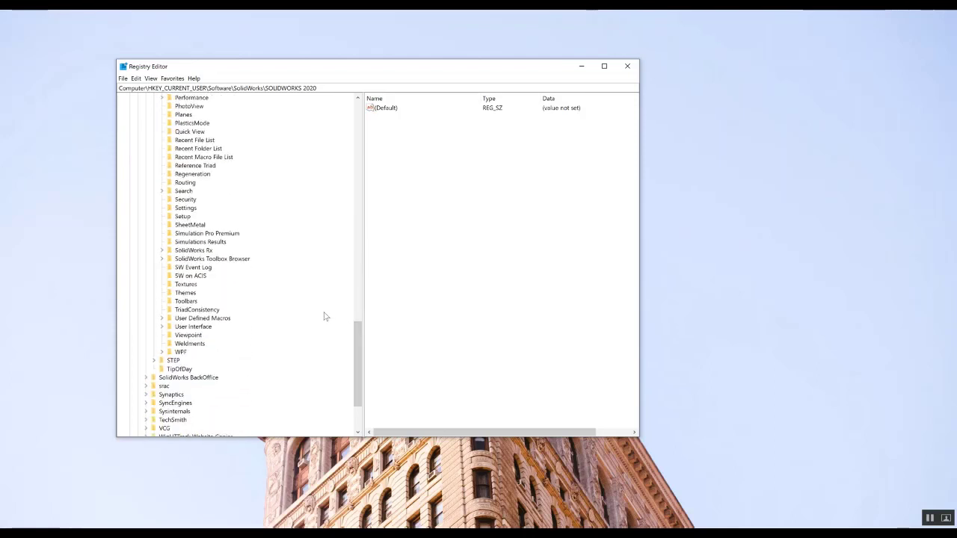
click(193, 329)
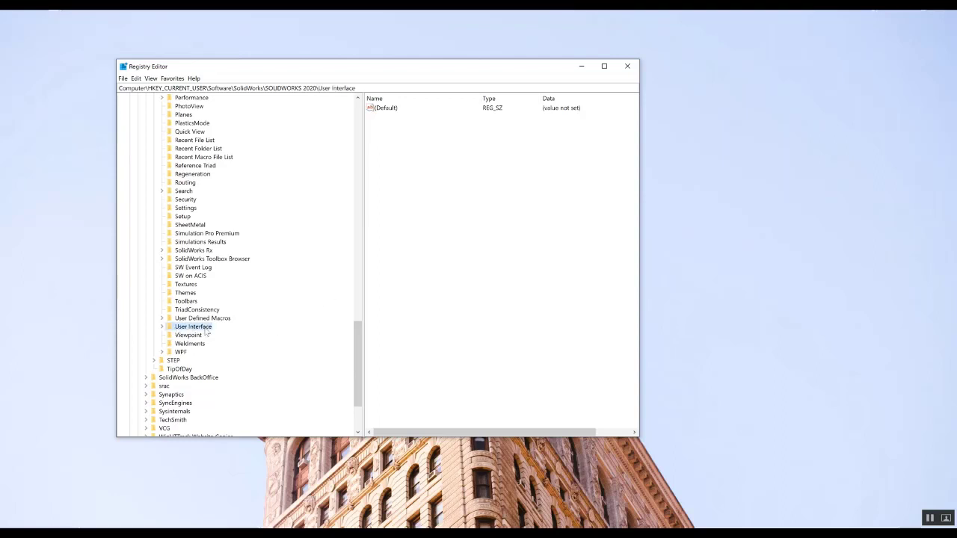
Examine the subkeys inside the User Interface key, and collapse it again
scroll(193, 329, down, 2)
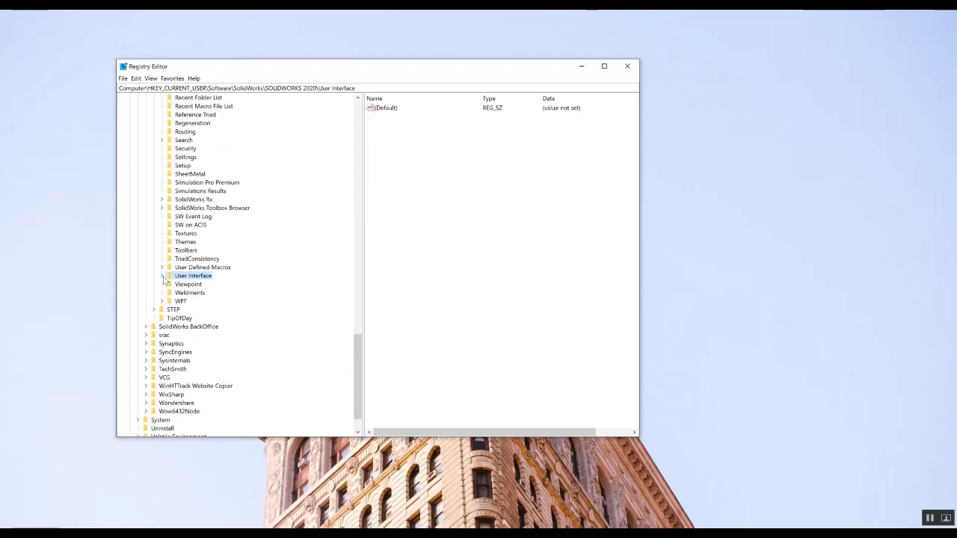
click(162, 276)
scroll(196, 182, down, 5)
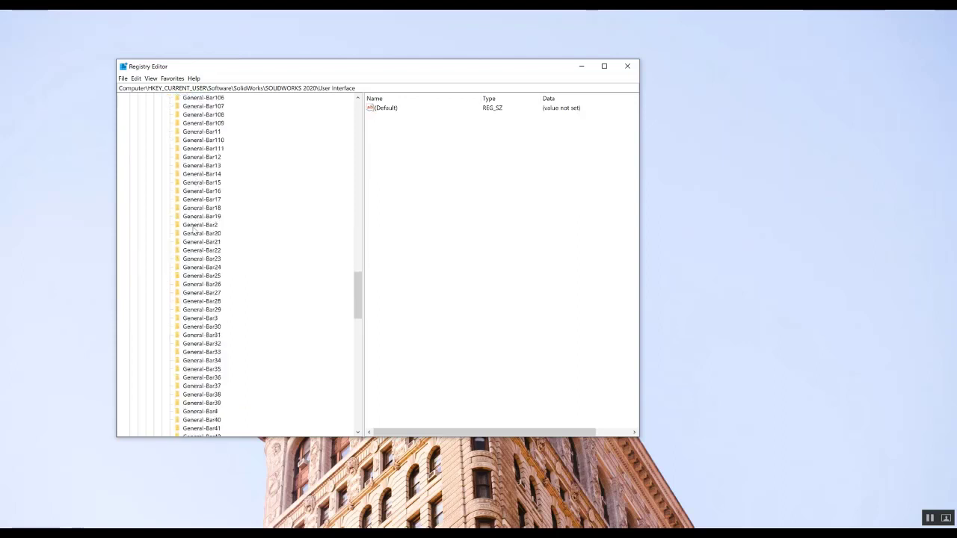
scroll(193, 232, up, 10)
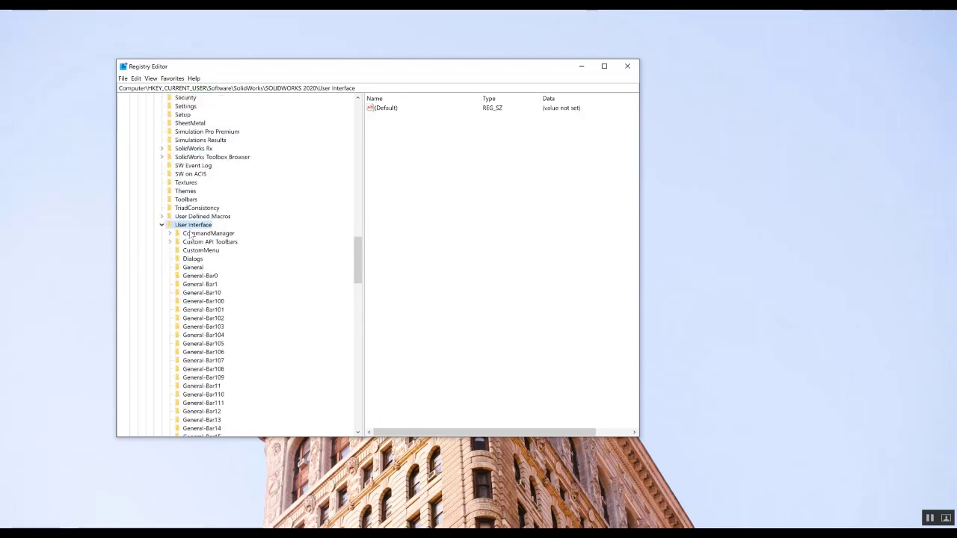
click(162, 225)
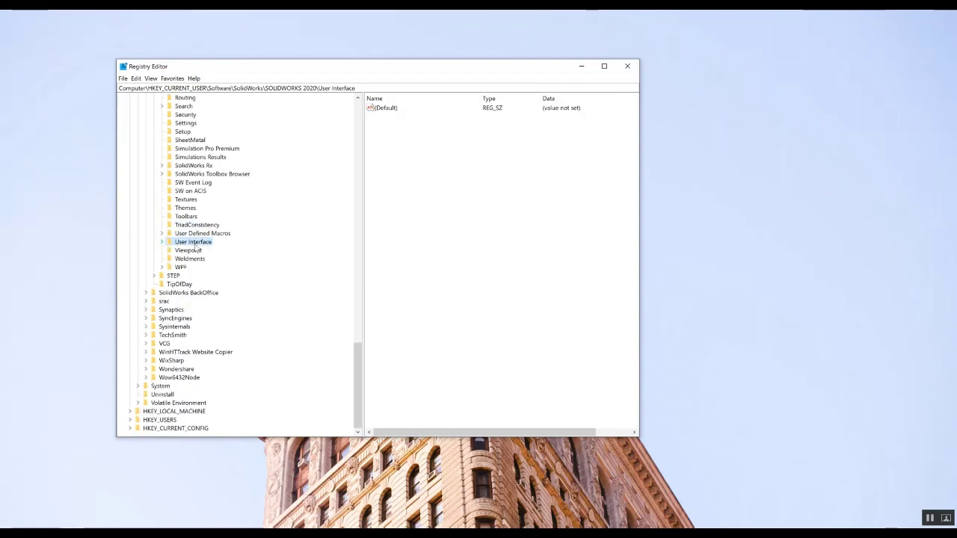
Rename the User Interface key of SOLIDWORKS 2020 to User Interface_OLD
right_click(195, 245)
click(212, 290)
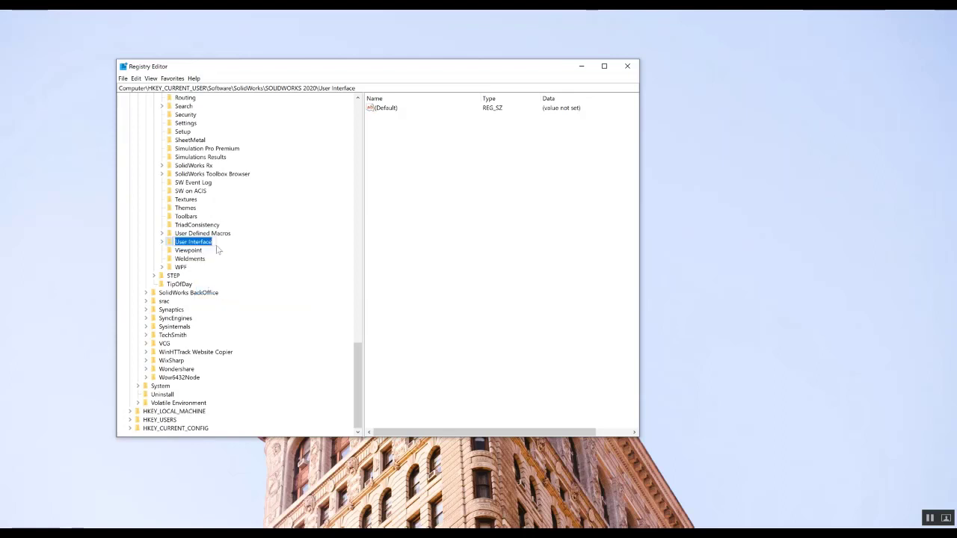
key(End)
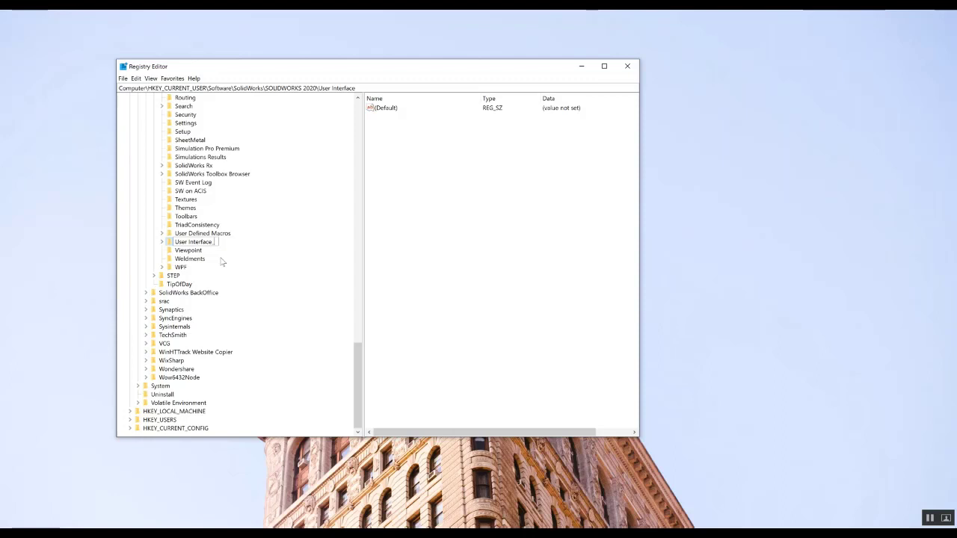
text(_)
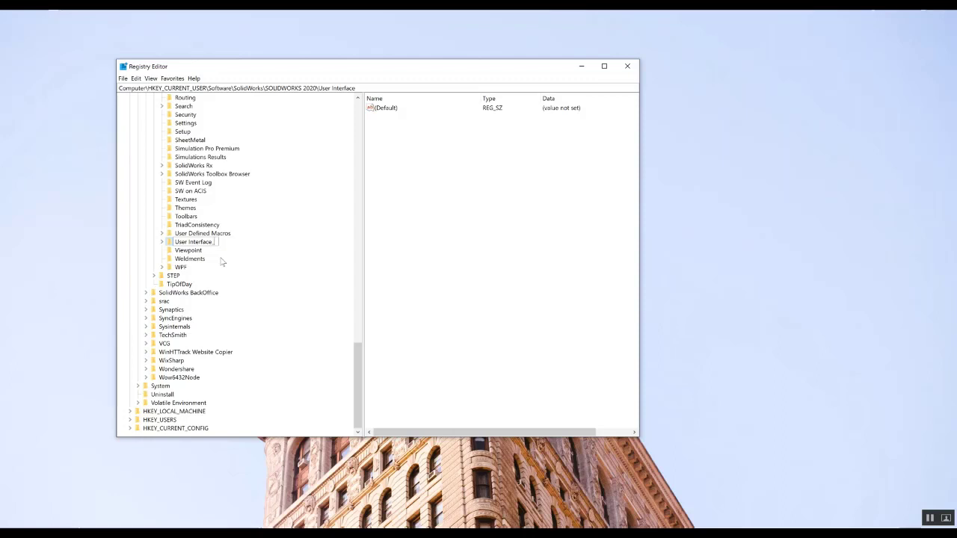
text(OLD)
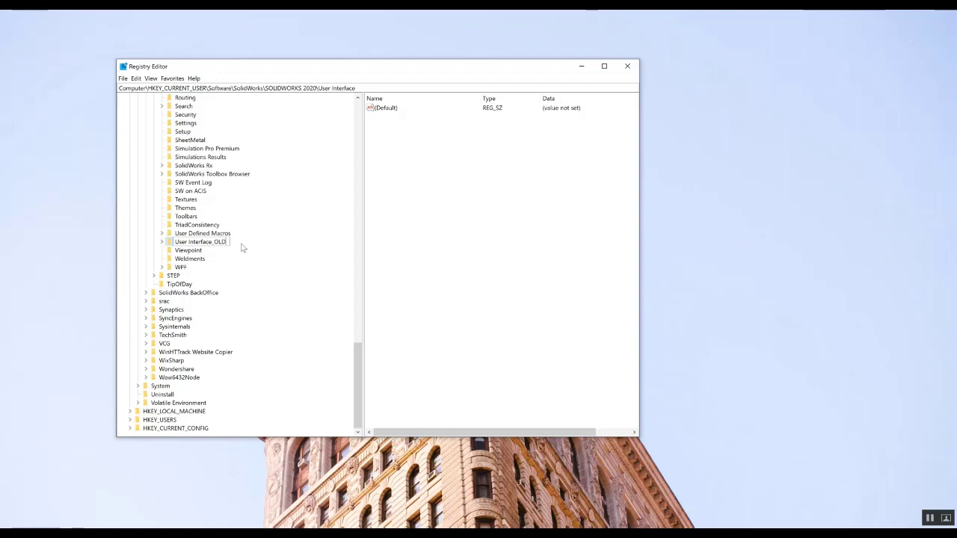
key(Return)
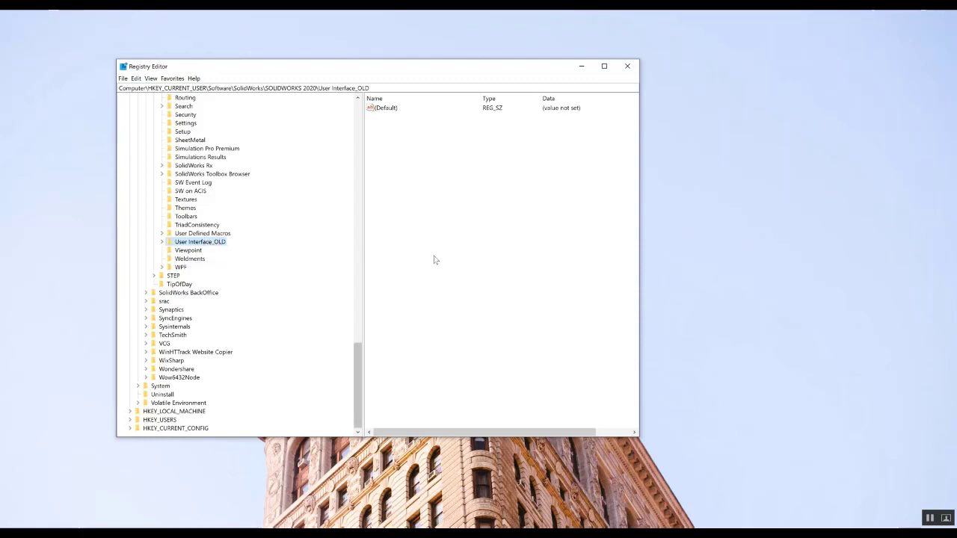
click(602, 120)
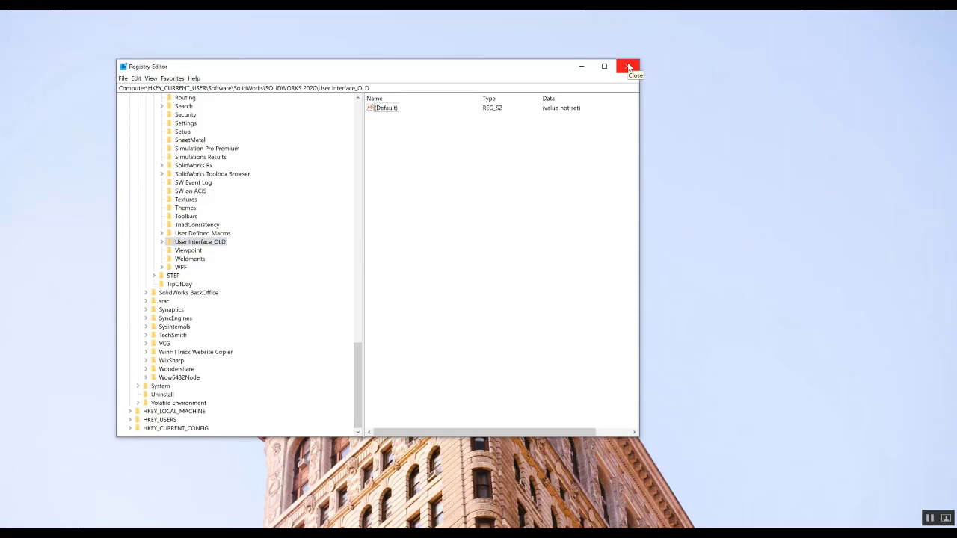
Close the Registry Editor, launch SOLIDWORKS 2020 and dismiss its Welcome dialog
click(628, 67)
key(super)
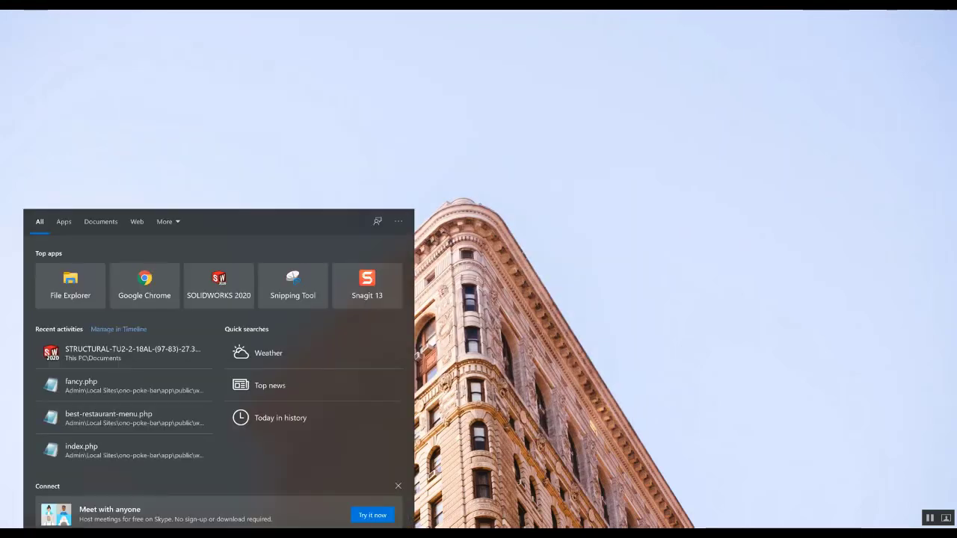
text(SOLID)
key(Return)
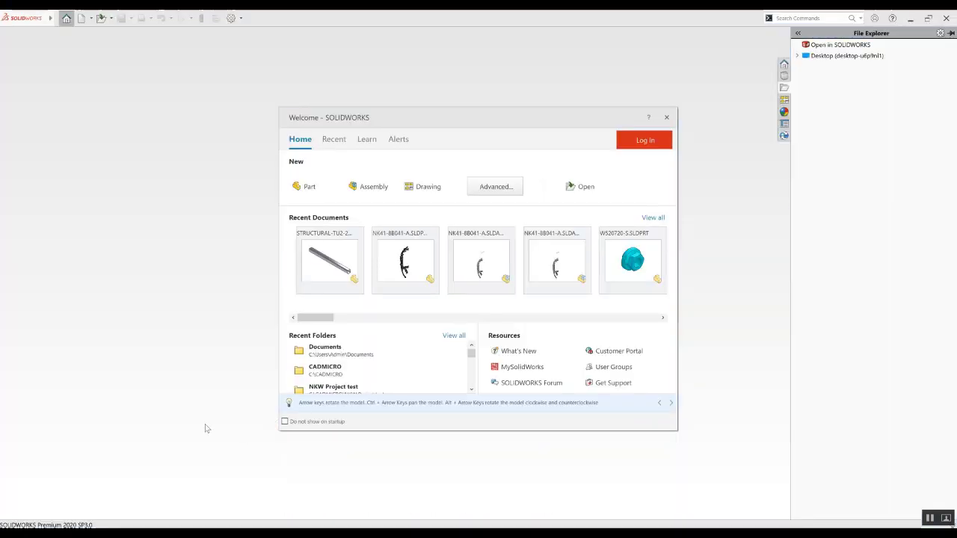
click(667, 118)
Create a new Part document
click(60, 18)
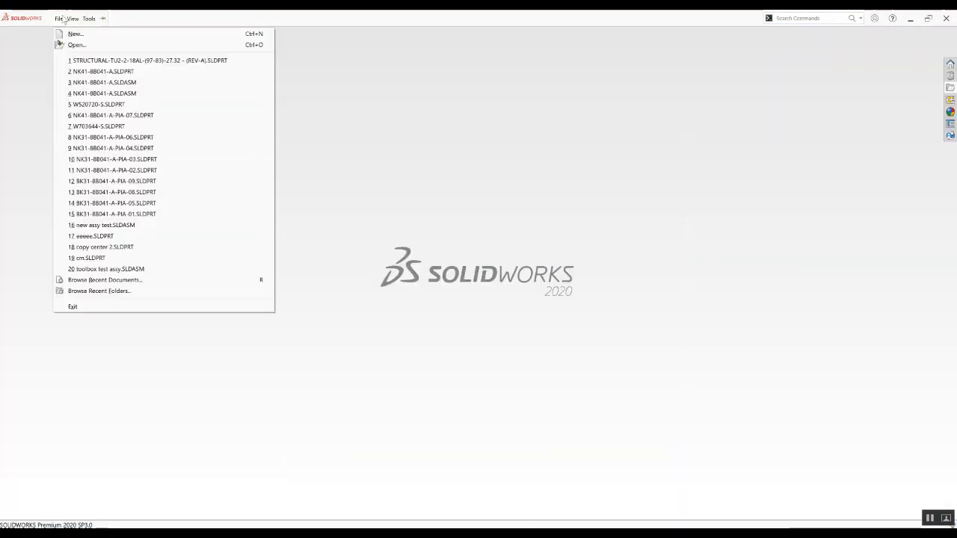
click(75, 33)
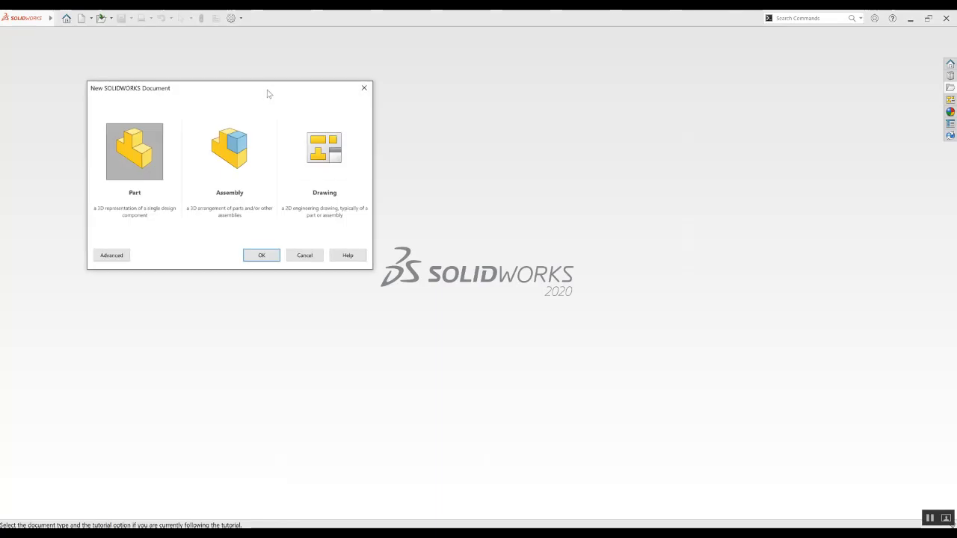
click(262, 255)
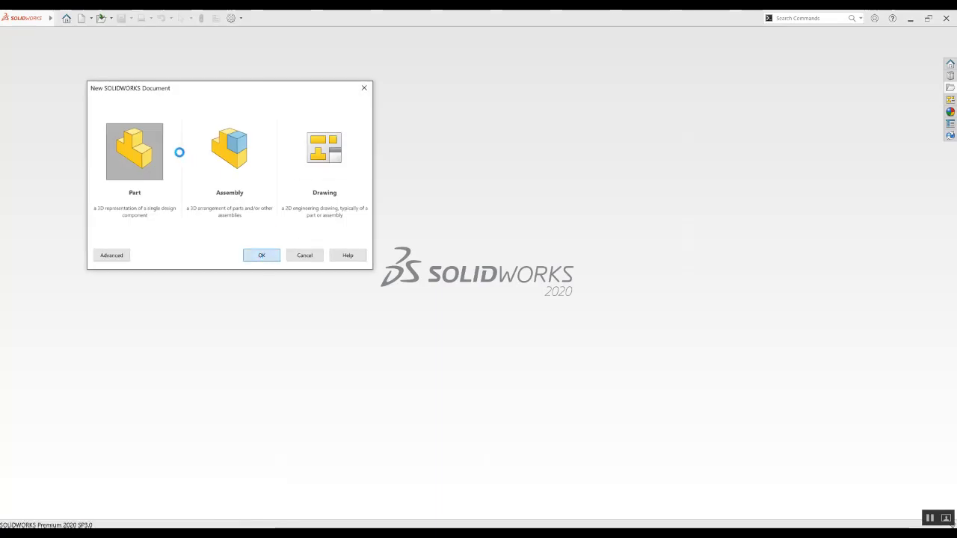